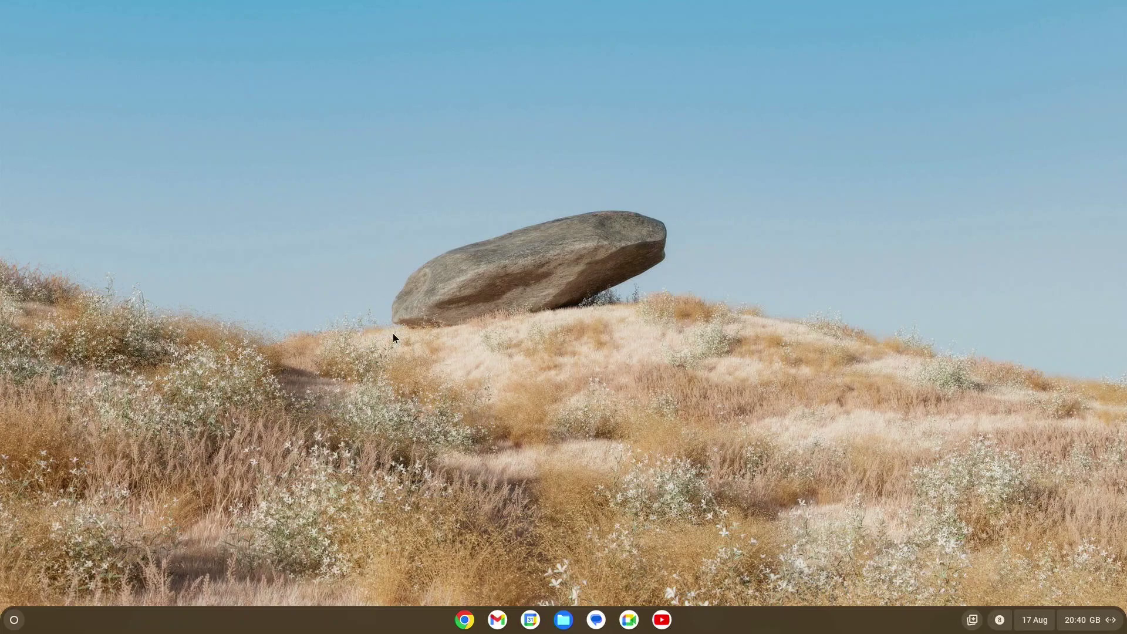
Step: Search Settings for 'linux' and start setting up the Linux development environment
left_click(13, 619)
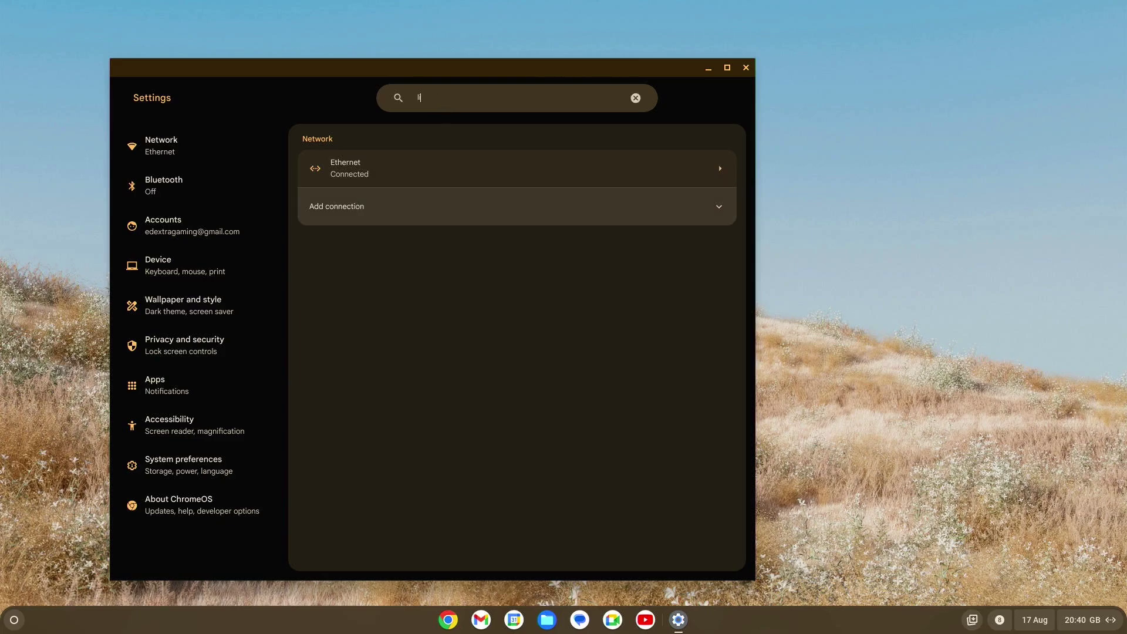
type("inux")
key("Return")
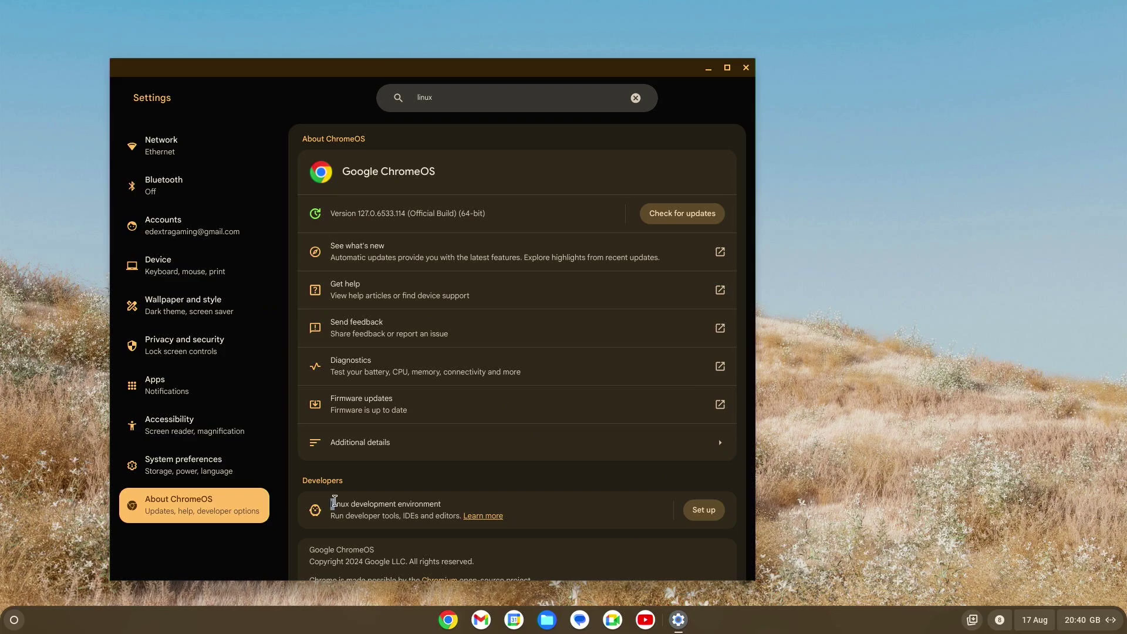
left_click_drag(322, 504, 445, 505)
left_click(455, 502)
Step: Install Linux with the Recommended 10.0 GB disk size until the Terminal opens
left_click(707, 511)
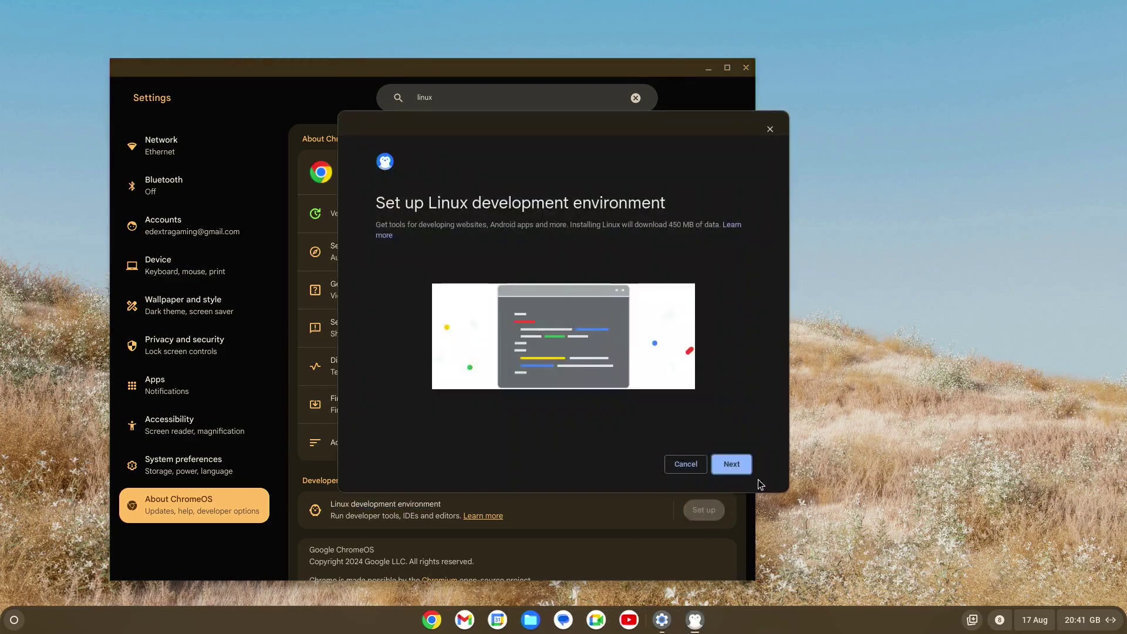
left_click(732, 465)
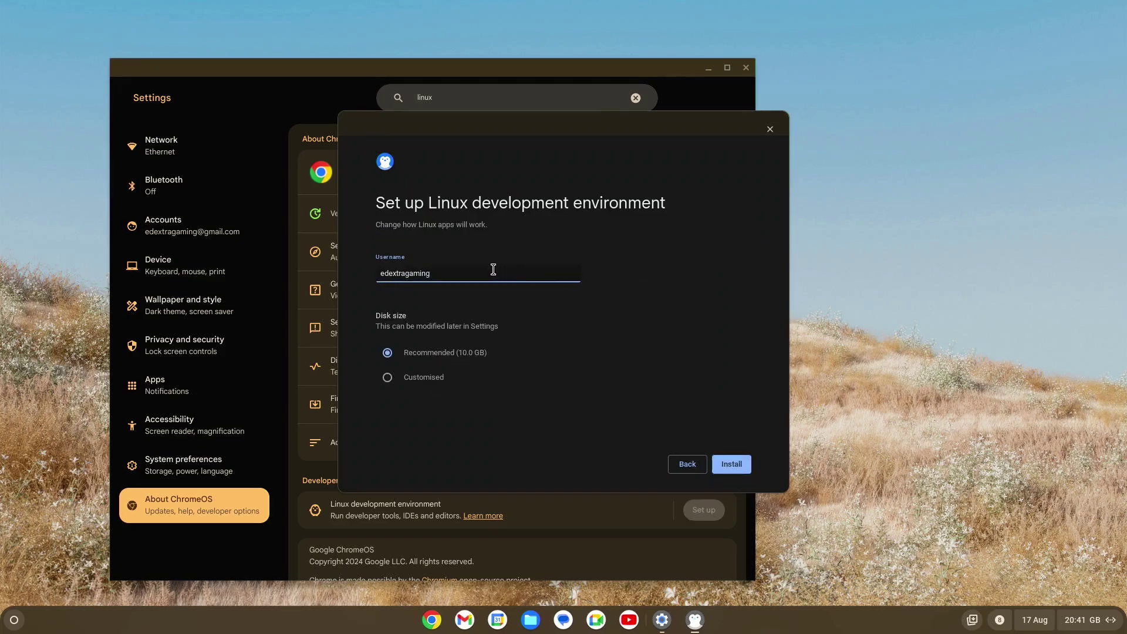
left_click(732, 464)
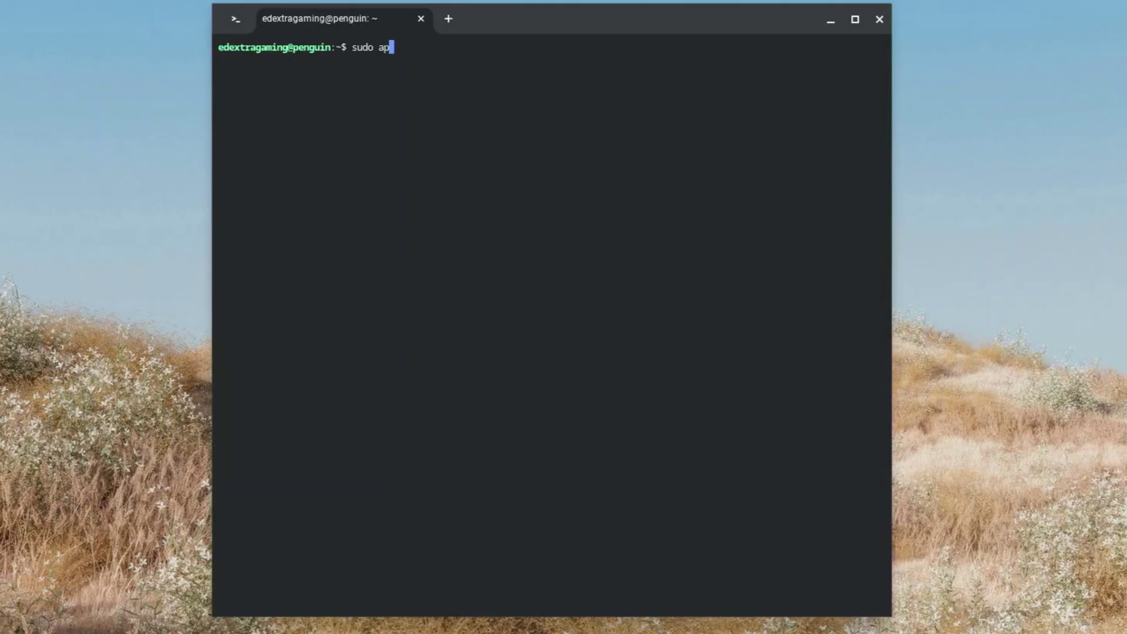
type("apt updaty")
Step: Run sudo apt update, which reports 43 upgradable packages, and reposition the terminal window
key("BackSpace")
type("e")
key("Return")
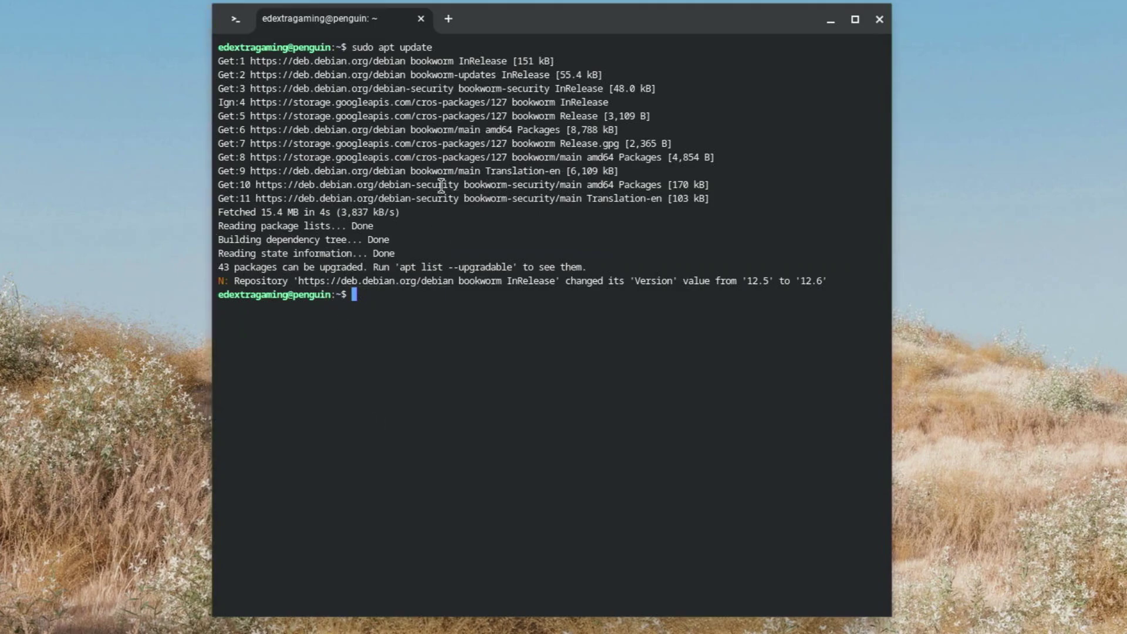
left_click_drag(699, 25, 811, 37)
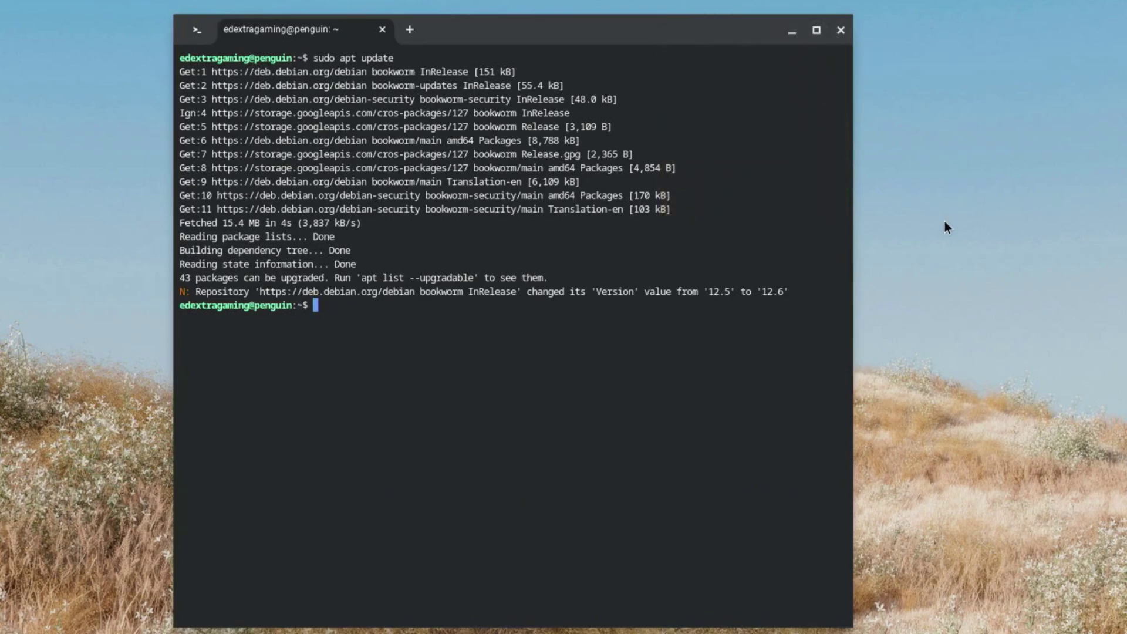
type("sudo ")
type("apt")
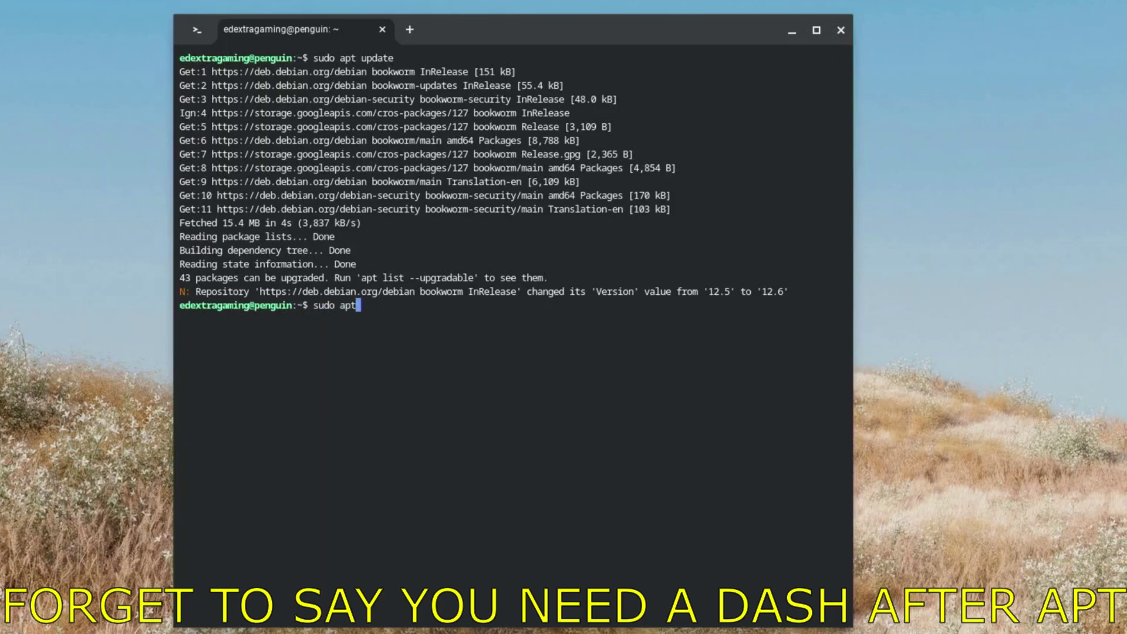
type("-ge")
type("t install ")
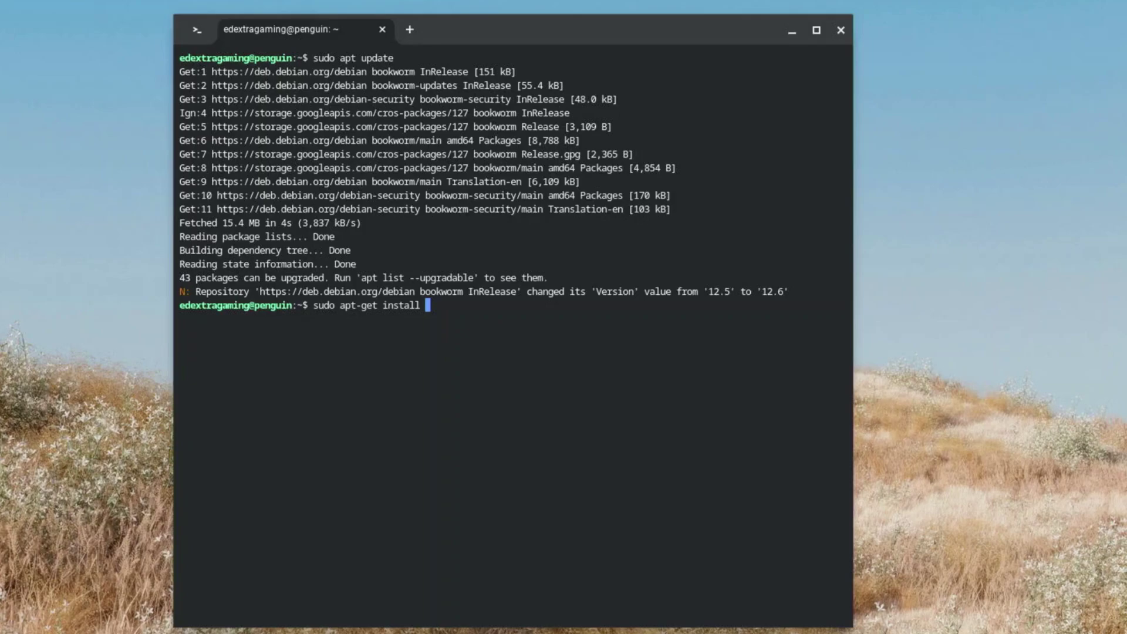
type("defaul")
type("t")
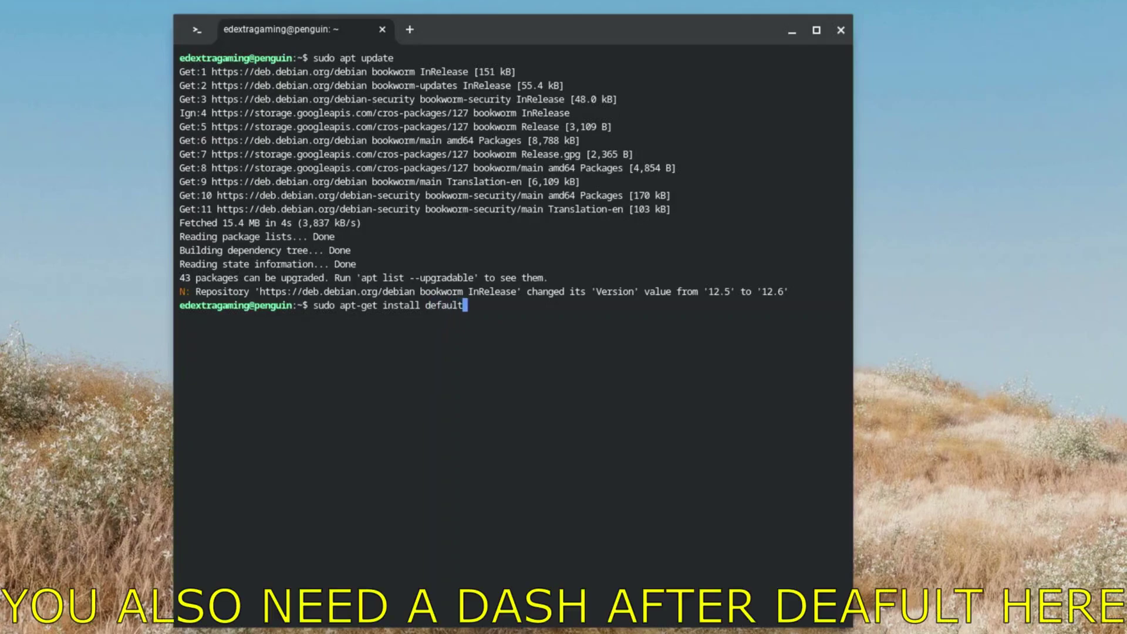
type("-jdk")
Step: Install default-jdk (OpenJDK 17) with apt-get, confirming the install with y
key("Return")
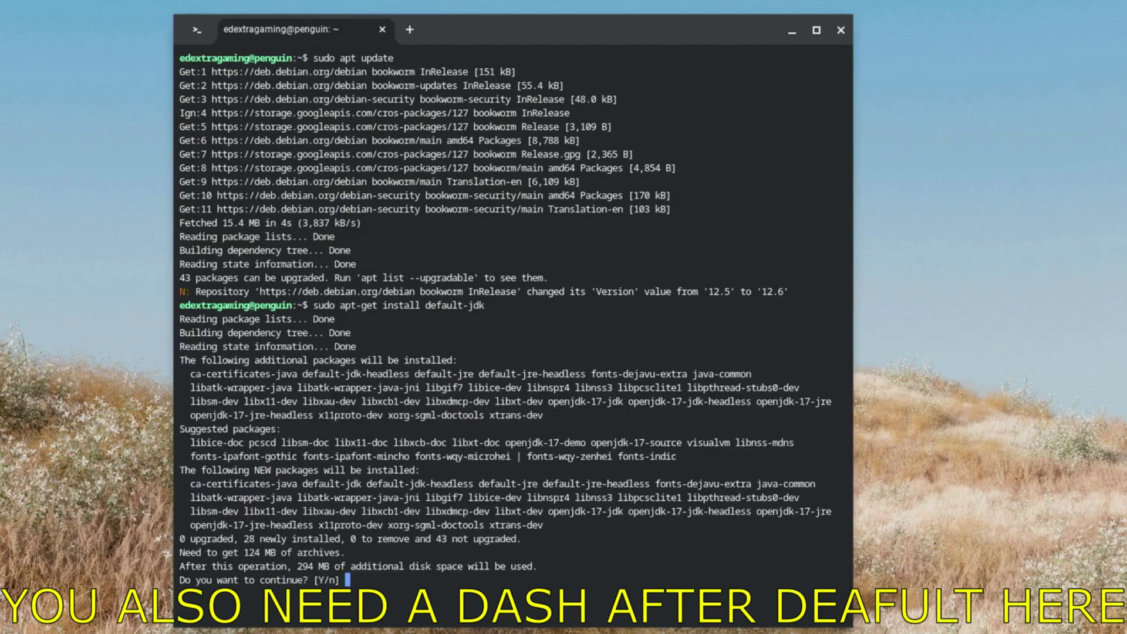
type("y")
key("Return")
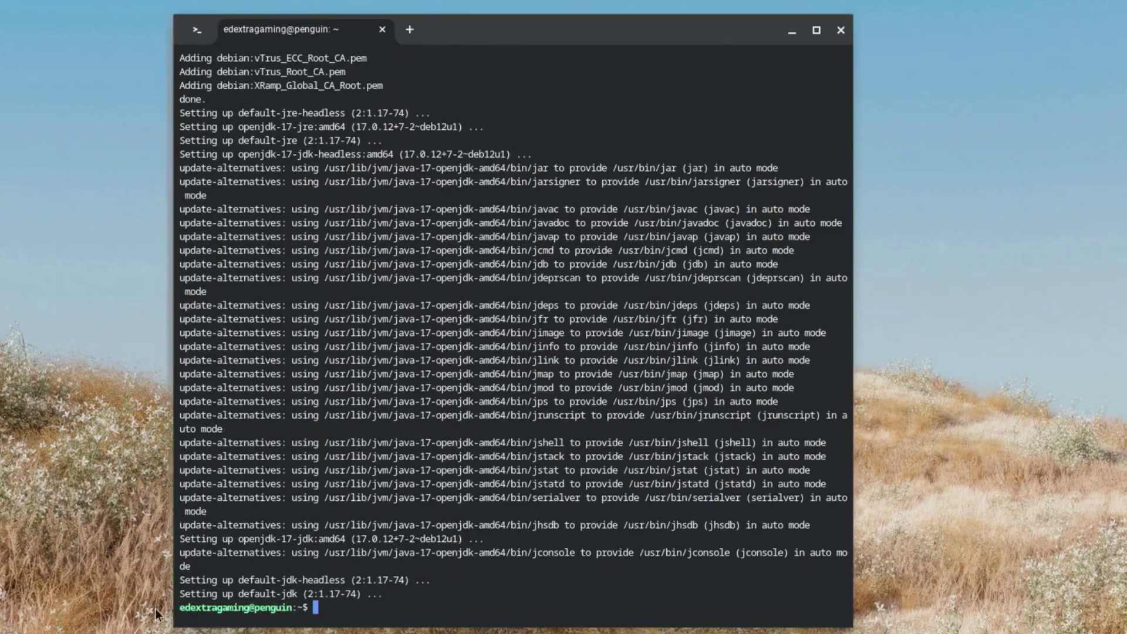
Step: Close the terminal, search Google for 'mindustry' in Chrome, and open mindustrygame.github.io
left_click(841, 31)
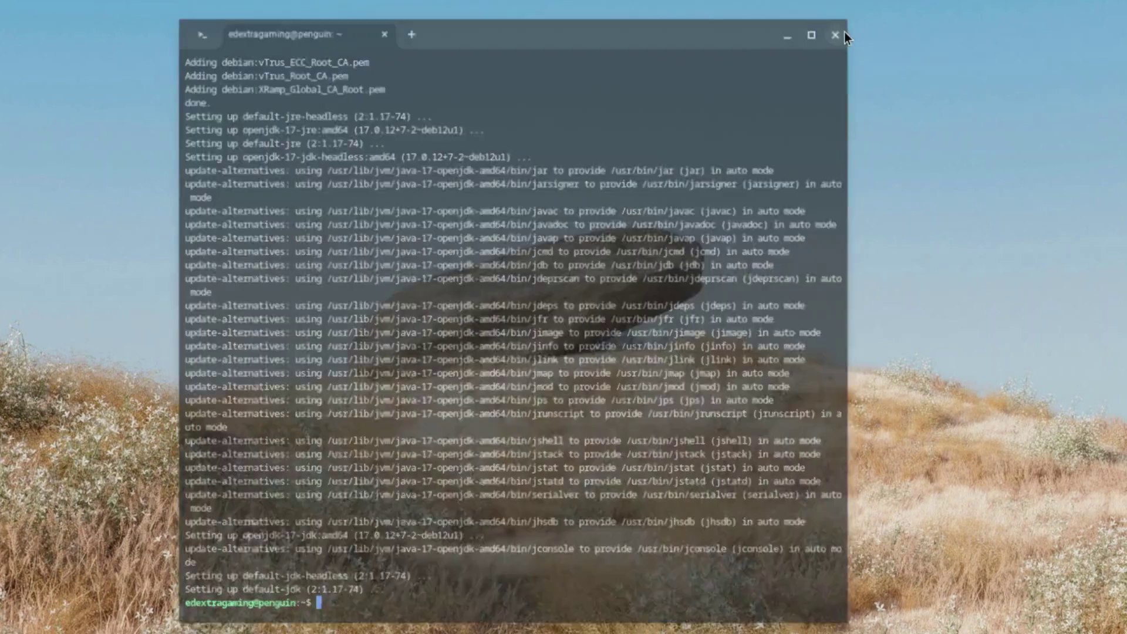
left_click(464, 620)
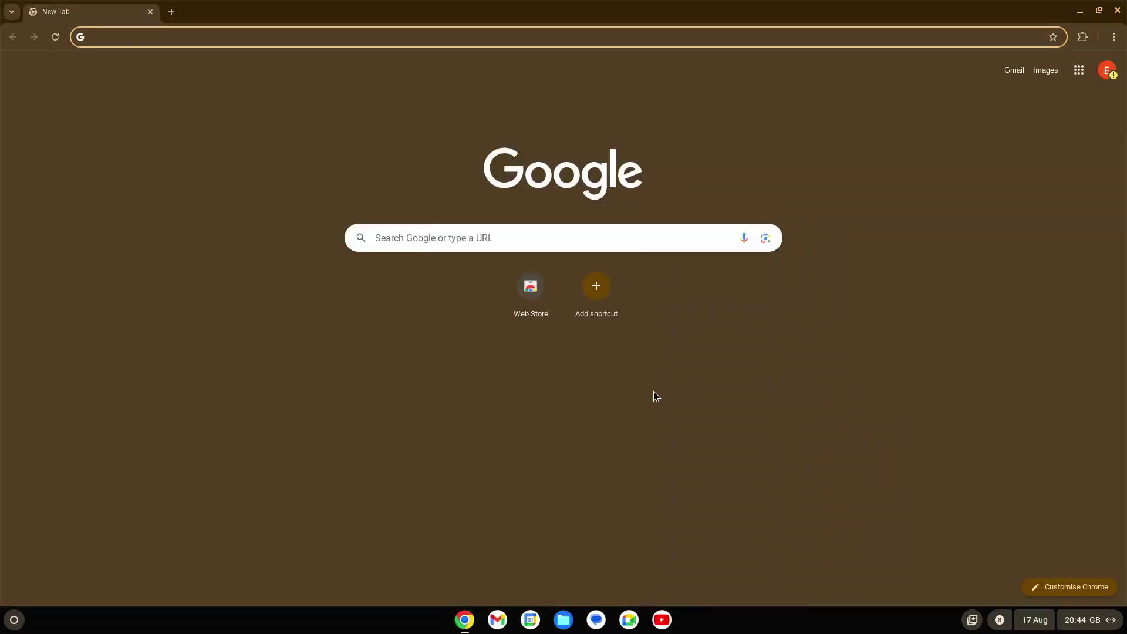
type("mindustry")
key("Return")
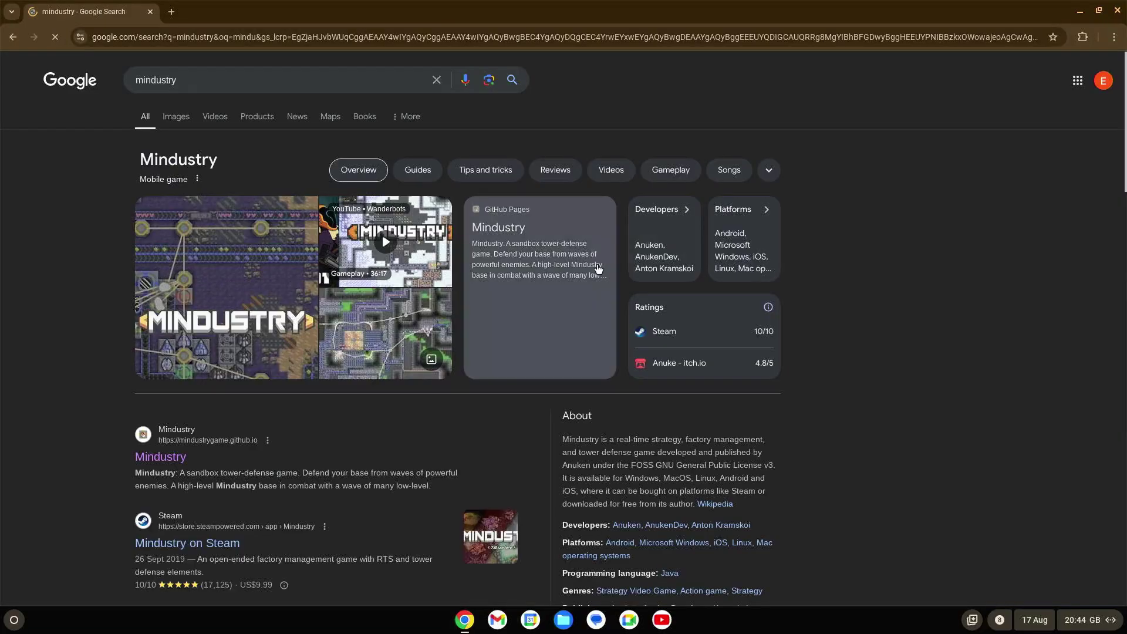
left_click(160, 456)
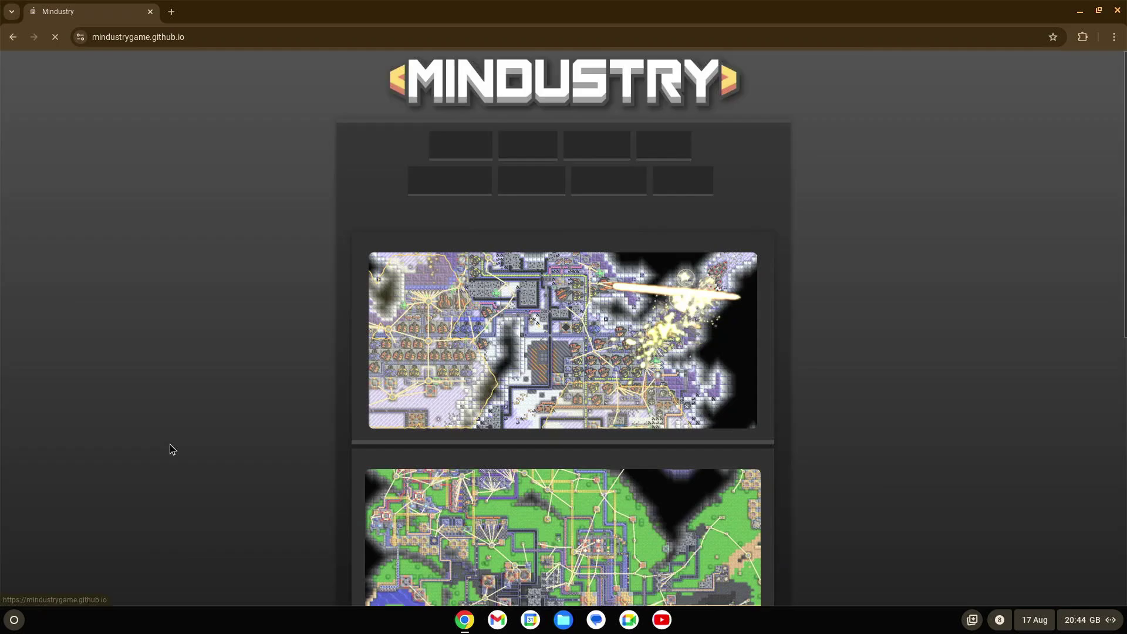
scroll(194, 397, "down", 10)
Step: Download [Linux-64bit]Mindustry.zip from itch.io, skipping payment, then close both Chrome windows
left_click(515, 556)
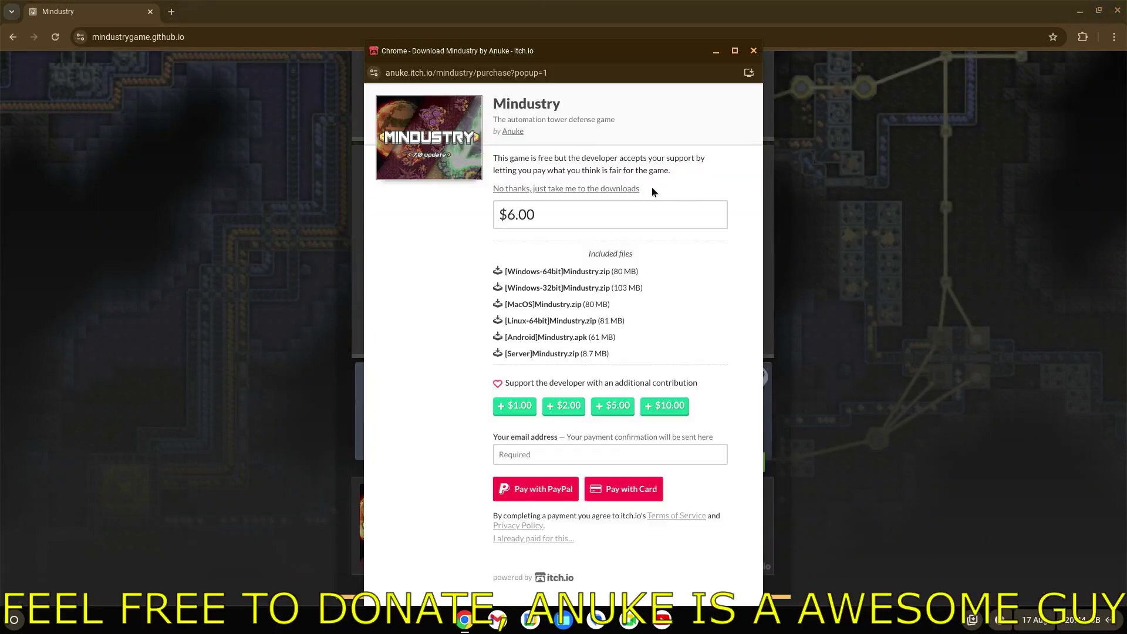
left_click(569, 189)
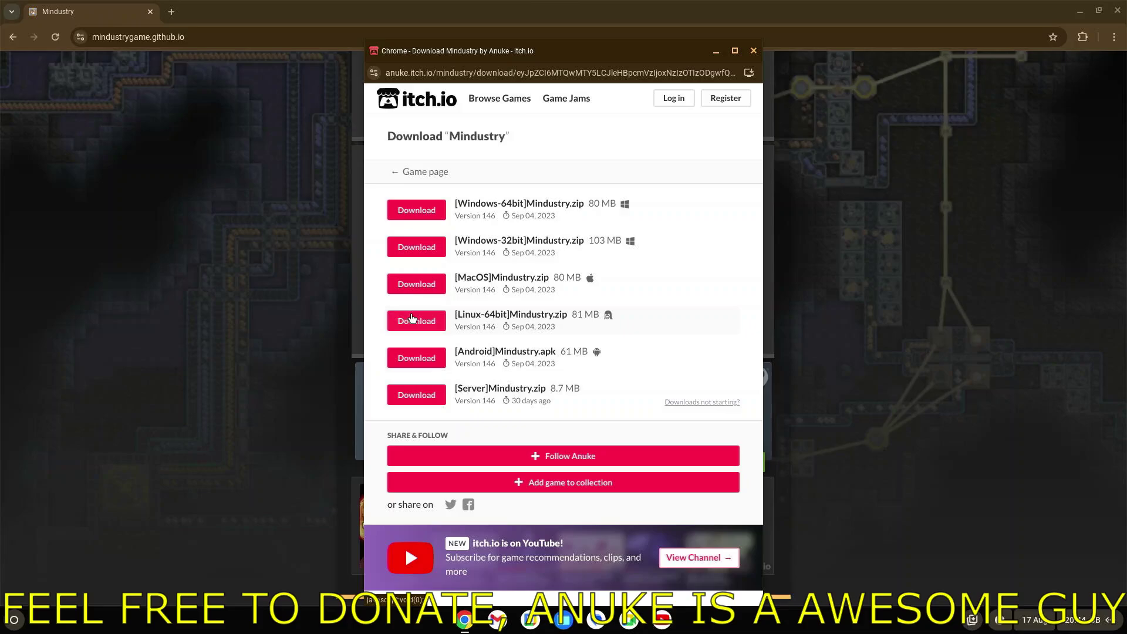
left_click(412, 319)
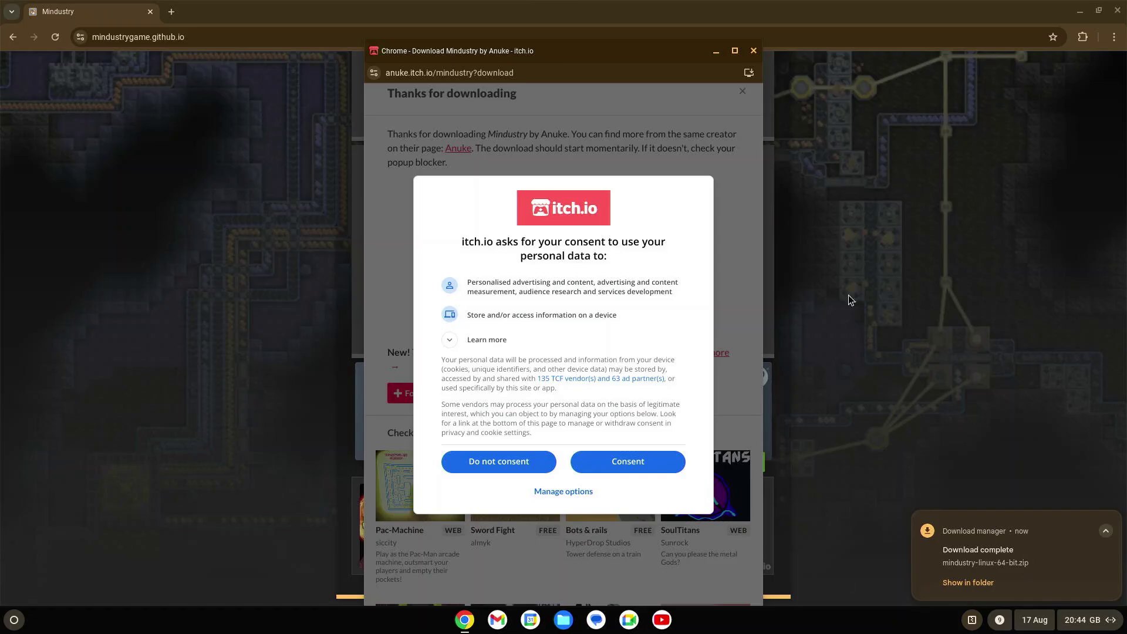
left_click(754, 51)
left_click(1118, 11)
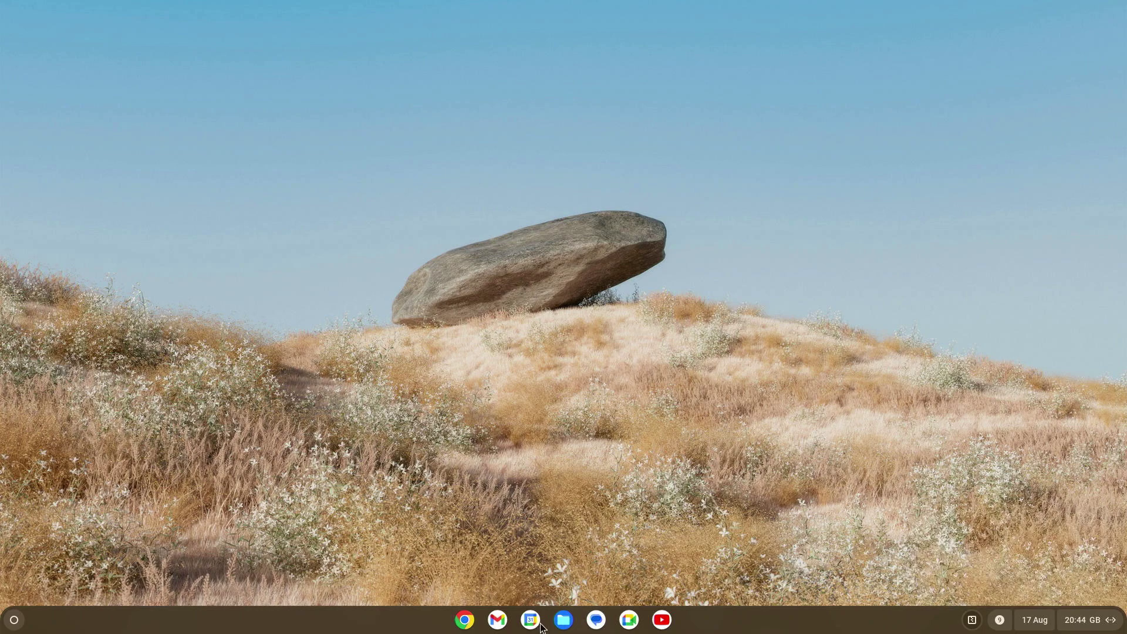
Step: In Files, open Downloads and bring up actions for mindustry-linux-64-bit.zip
left_click(563, 620)
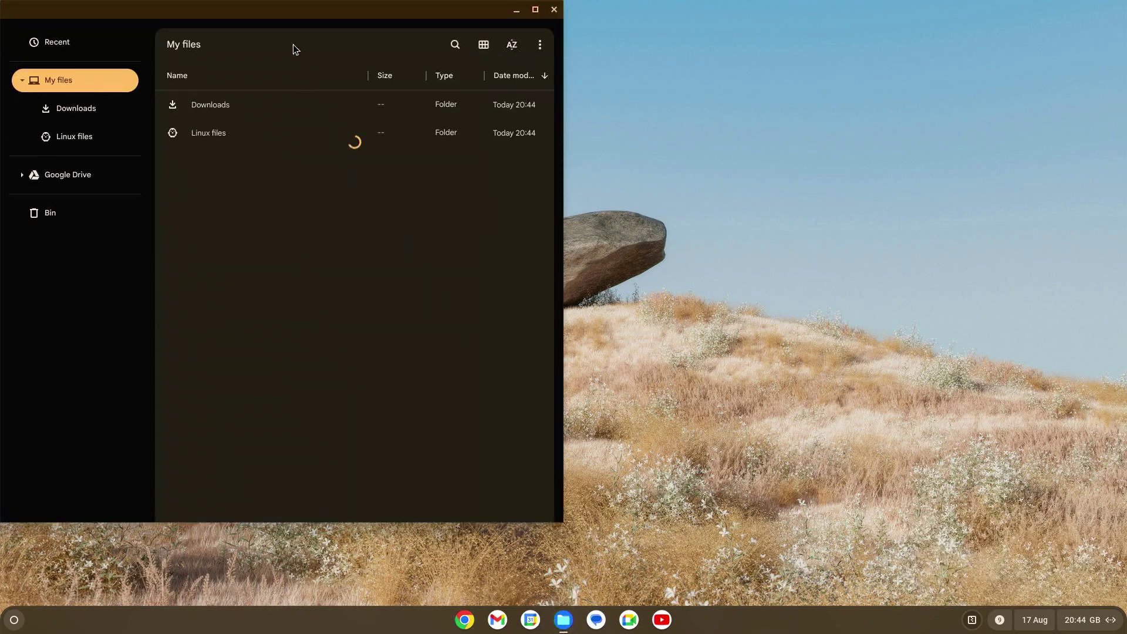
left_click_drag(286, 25, 493, 61)
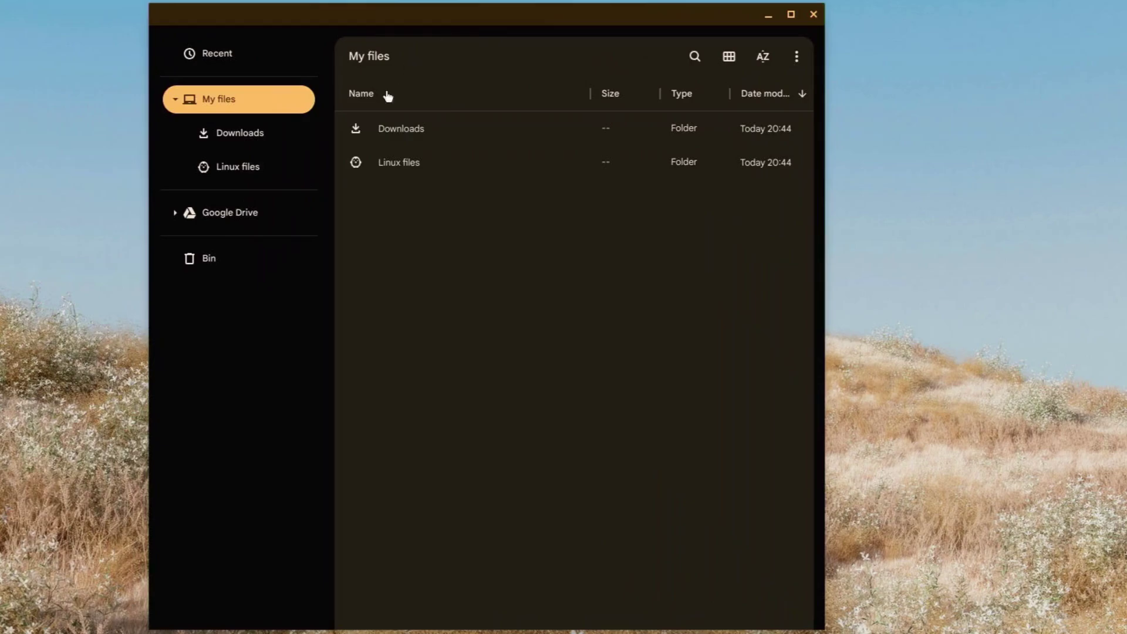
double_click(408, 129)
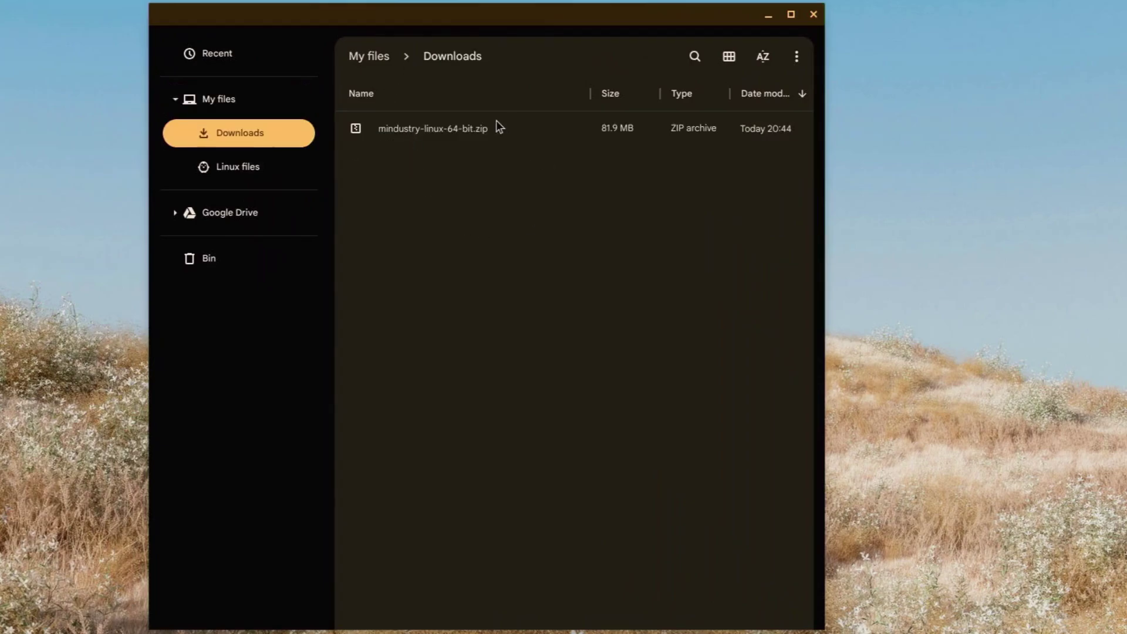
left_click(457, 131)
right_click(458, 131)
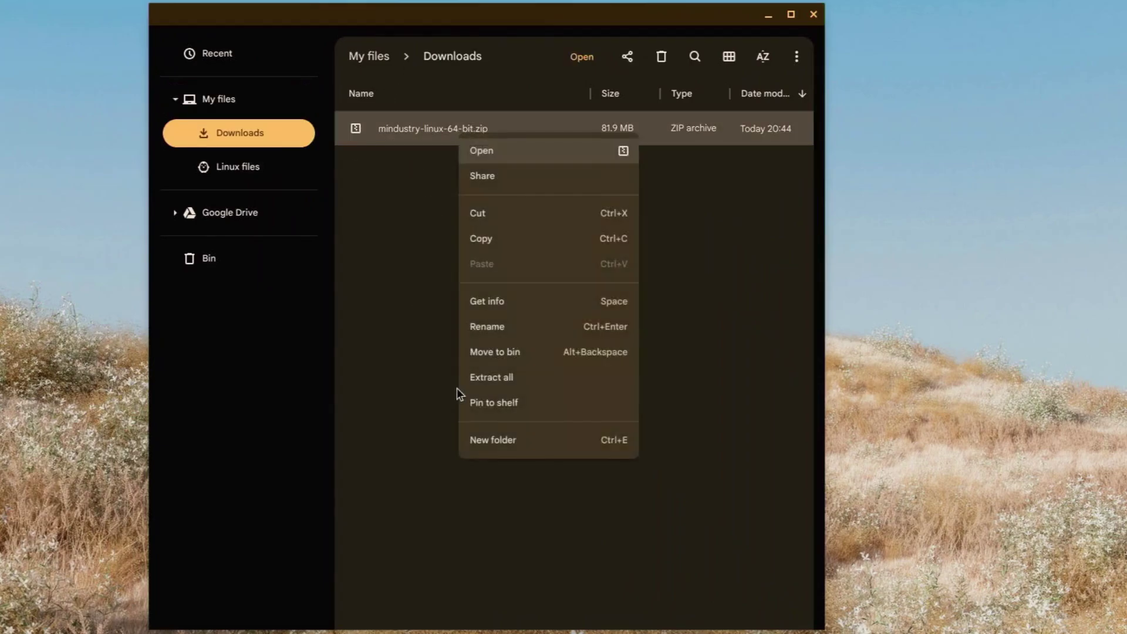
Step: Rename the zip to mindustry.zip by deleting '-linux-64-bit', then drag it toward Linux files
left_click(497, 322)
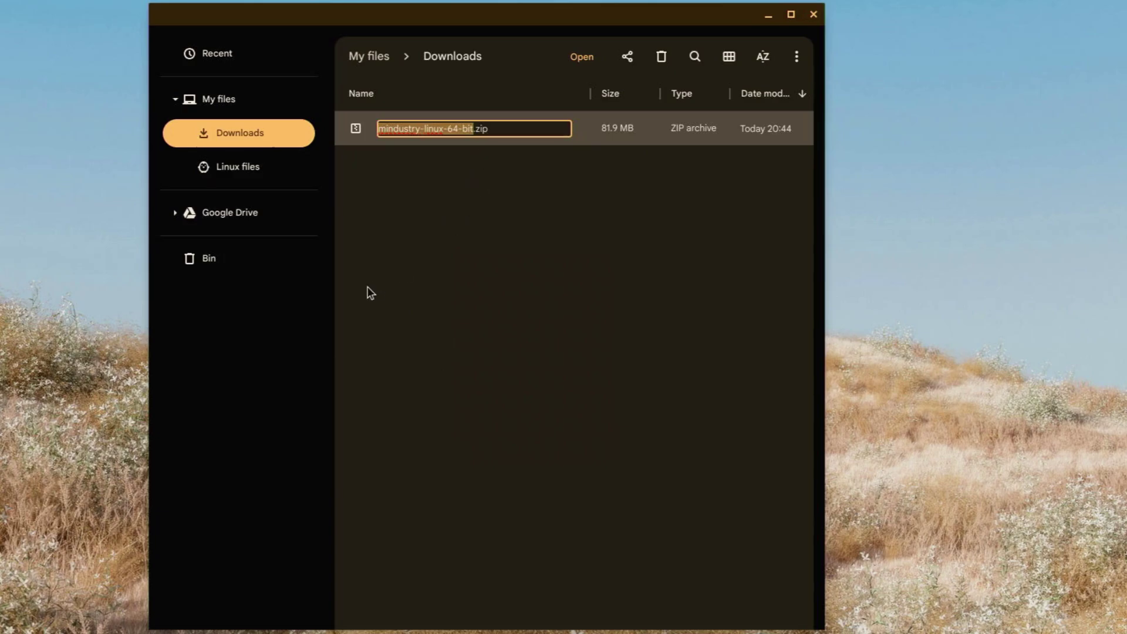
key("Right")
key("BackSpace")
key("BackSpace")
key("BackSpace")
key("BackSpace")
key("BackSpace")
key("BackSpace")
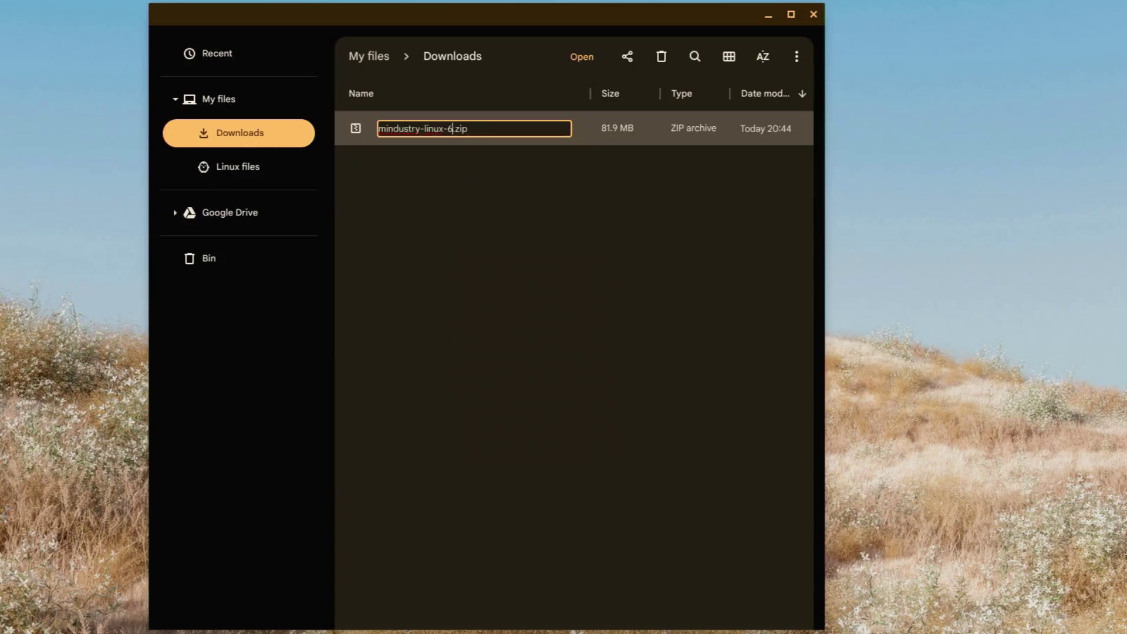
key("BackSpace")
key("BackSpace")
key("BackSpace")
key("BackSpace")
key("BackSpace")
key("BackSpace")
key("BackSpace")
key("Return")
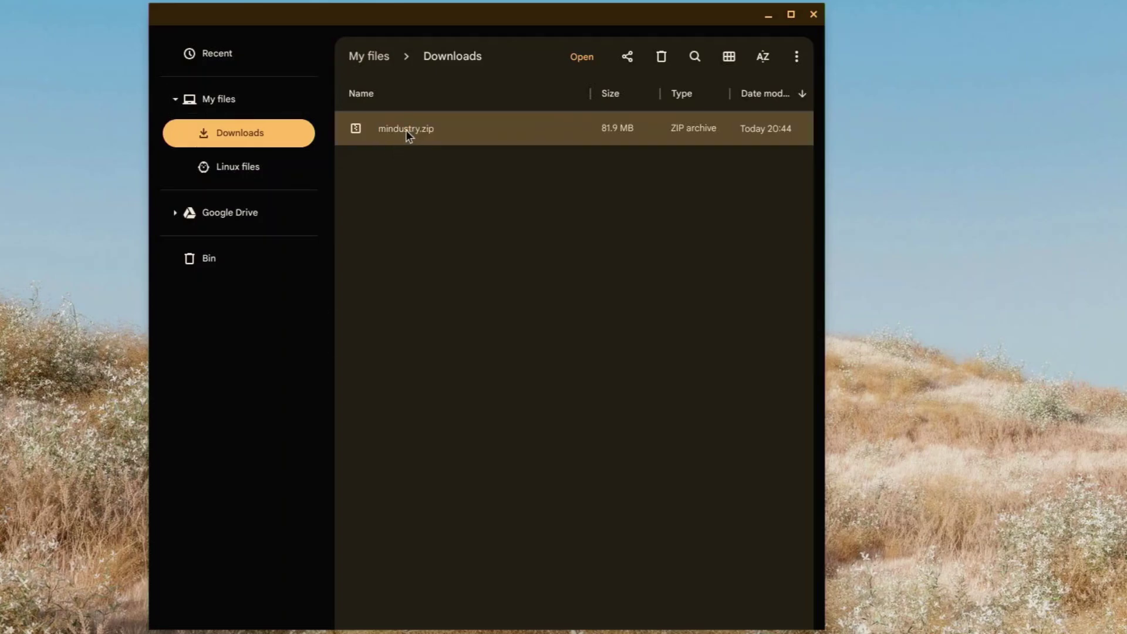
mouse_move(410, 130)
left_mouse_down()
mouse_move(480, 199)
mouse_move(217, 164)
left_mouse_up()
Step: Open Linux files and select the copied mindustry.zip there
right_click(391, 127)
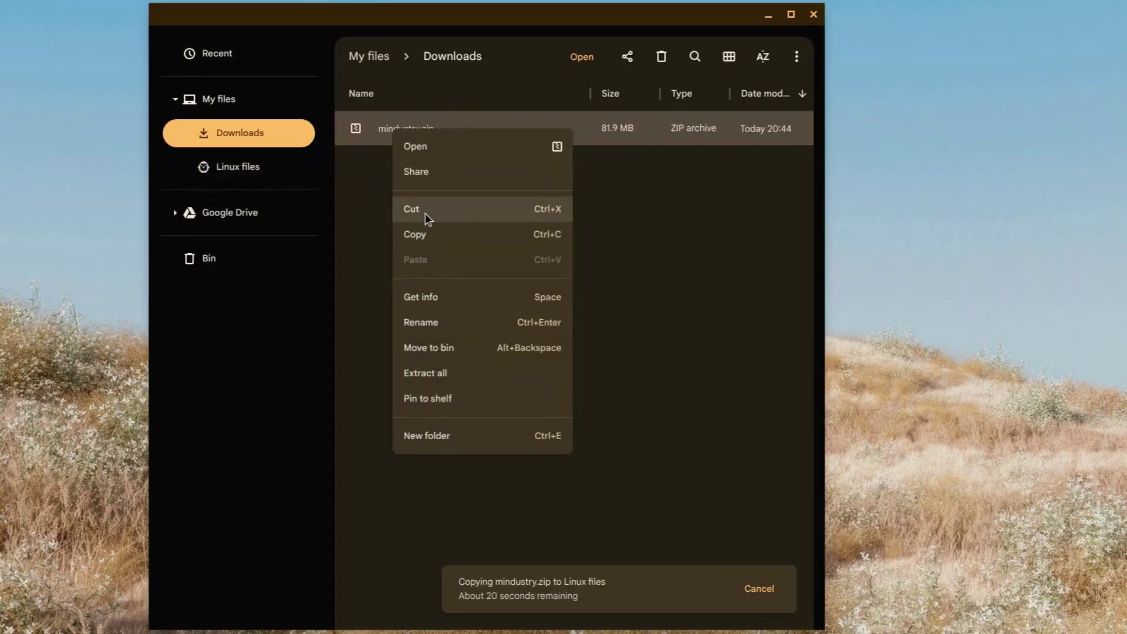
left_click(336, 333)
left_click(253, 170)
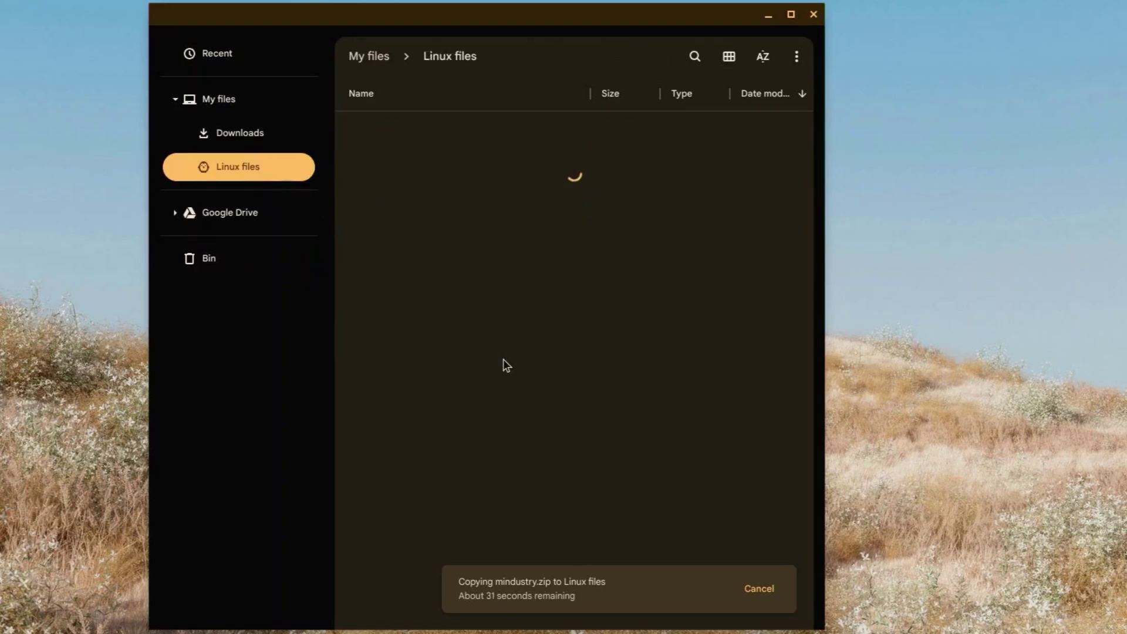
left_click_drag(453, 168, 501, 125)
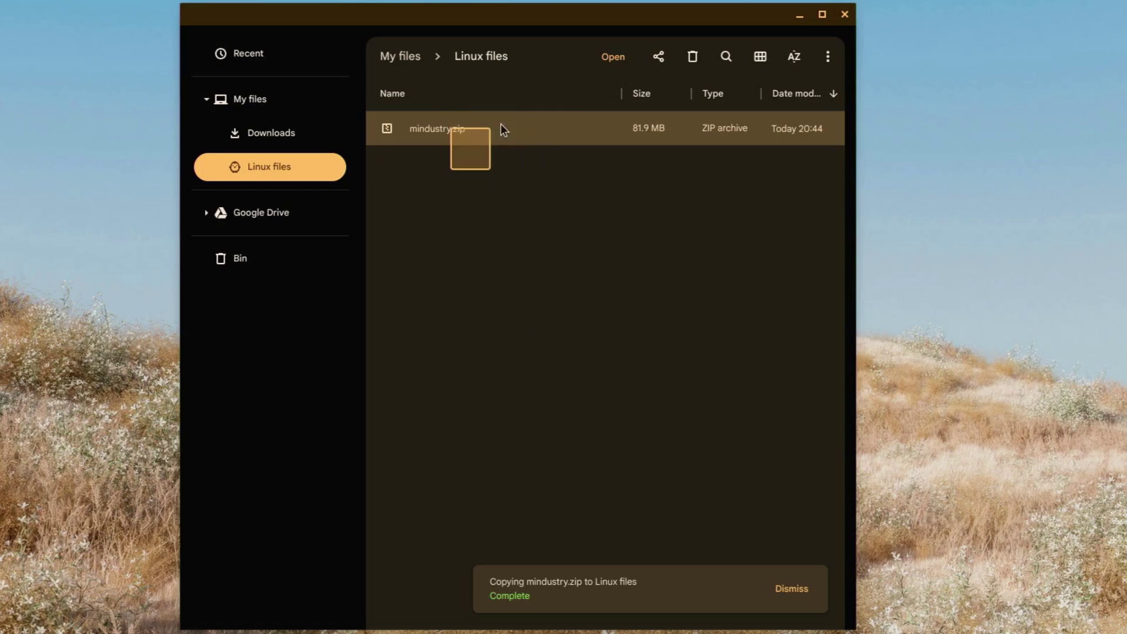
Step: Move the Downloads copy of mindustry.zip to the bin and reselect the Linux files copy
left_click(290, 132)
left_click(491, 128)
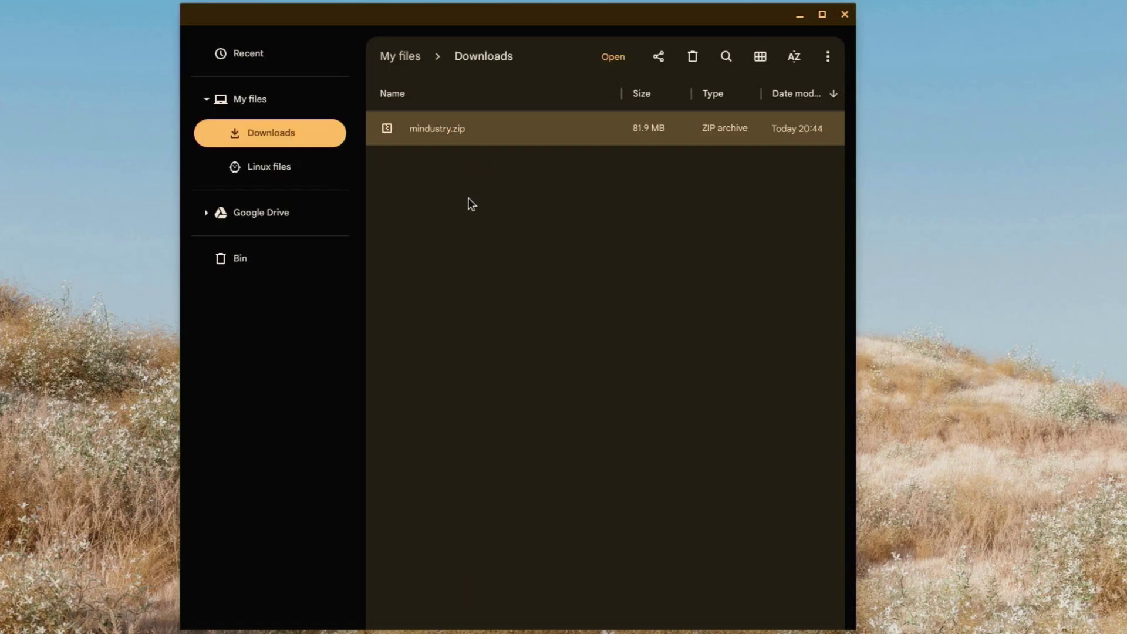
key("alt+BackSpace")
left_click(221, 173)
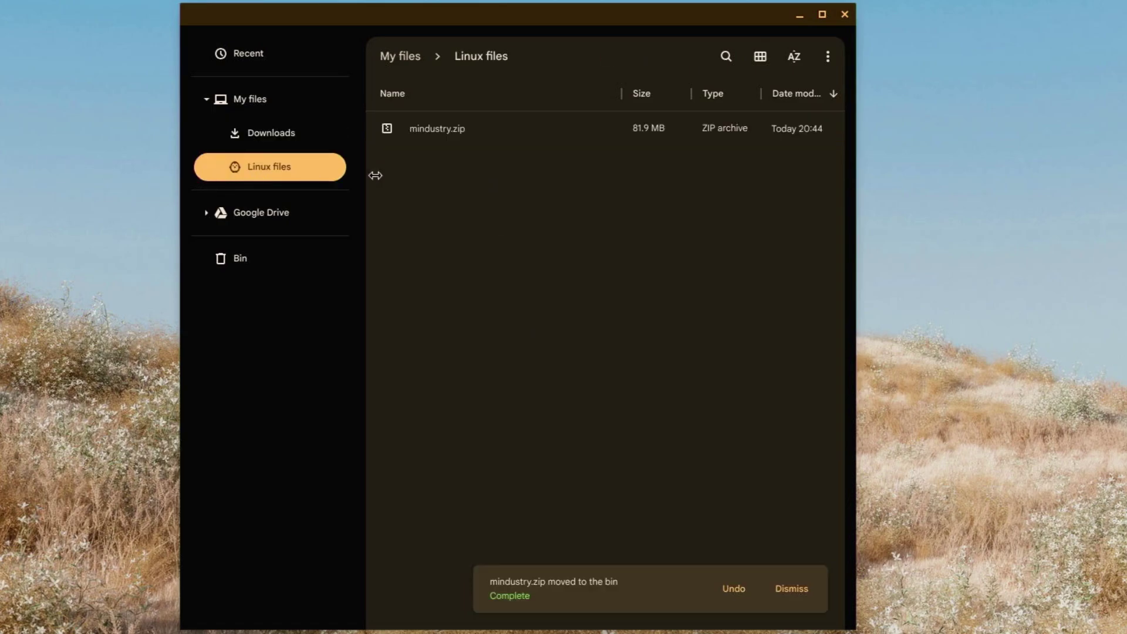
left_click(436, 129)
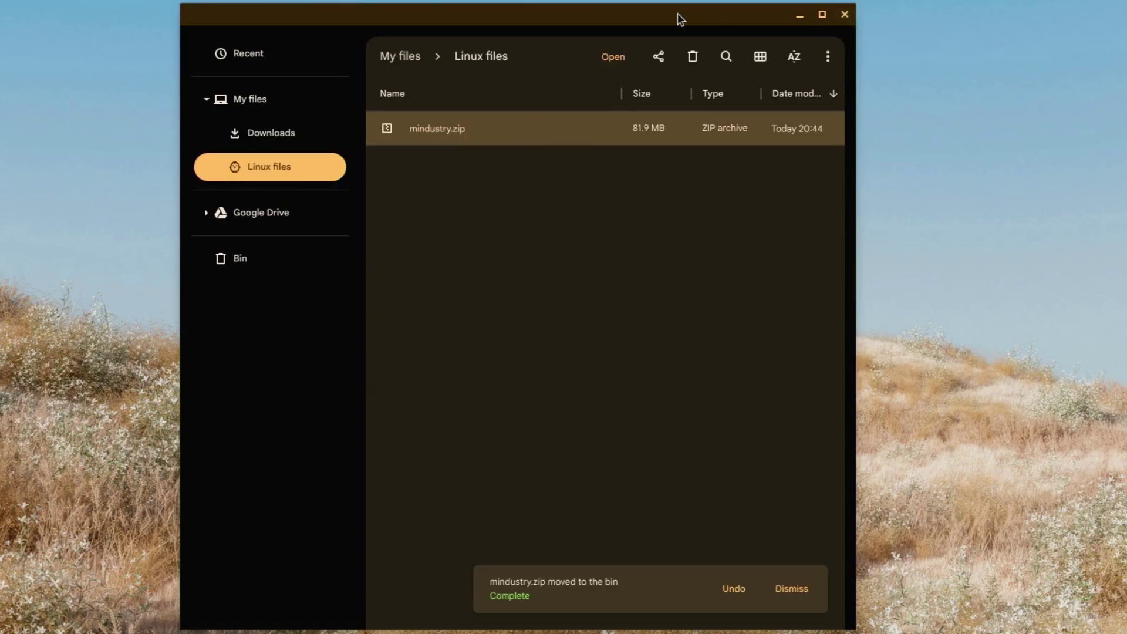
Step: Extract mindustry.zip with Extract all into a mindustry folder, closing the extra folder window
mouse_move(677, 13)
left_mouse_down()
mouse_move(415, 82)
mouse_move(2, 237)
left_mouse_up()
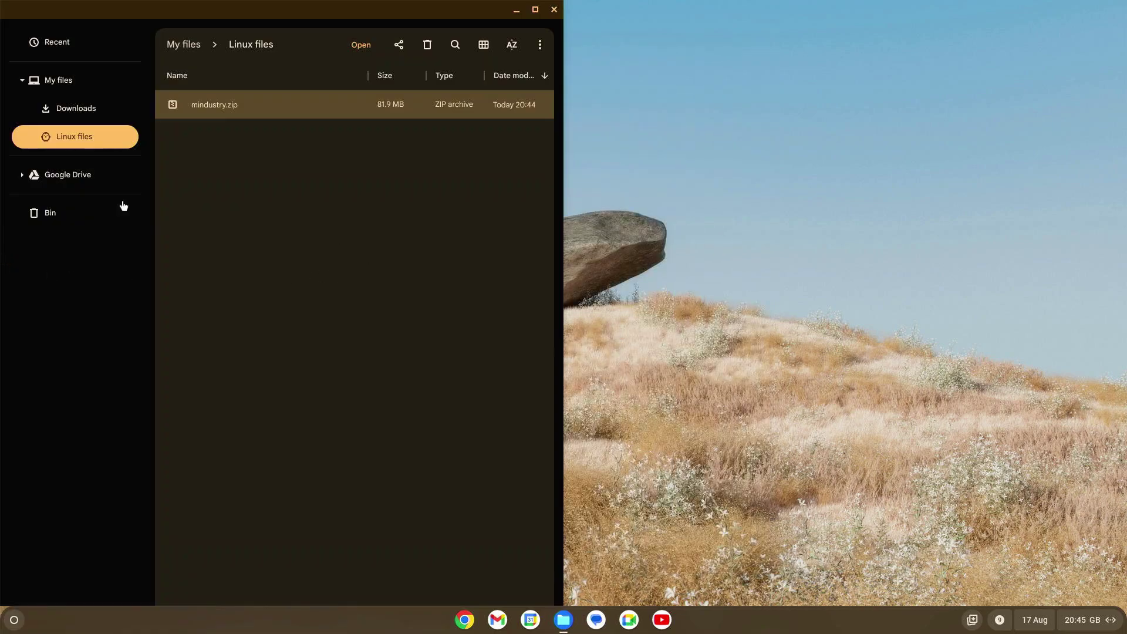
left_click(216, 179)
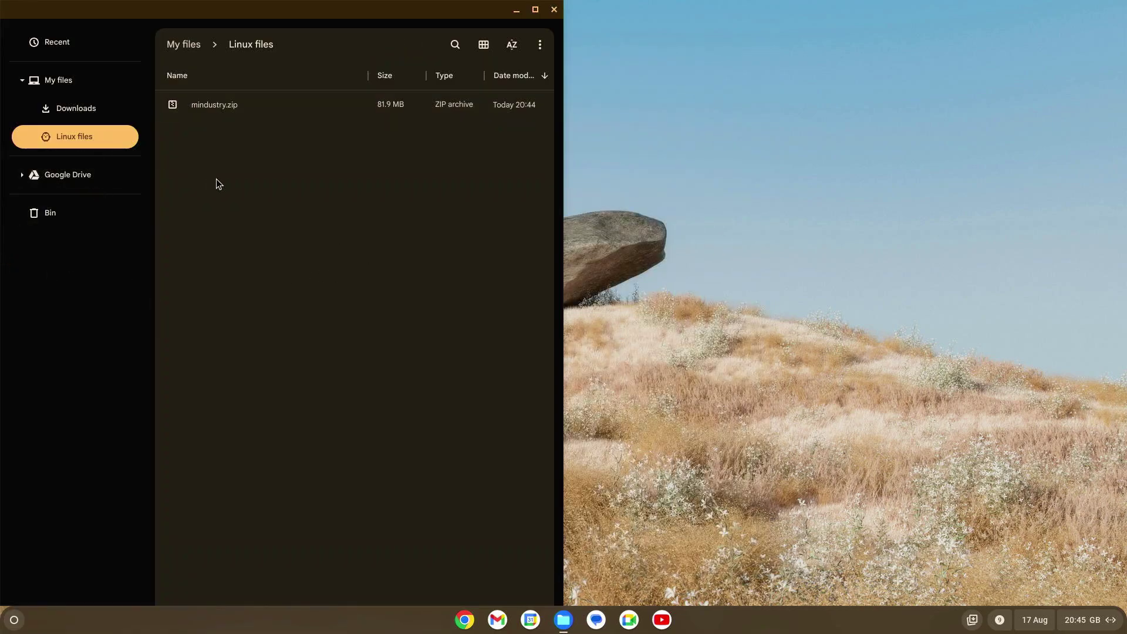
right_click(229, 106)
left_click(269, 308)
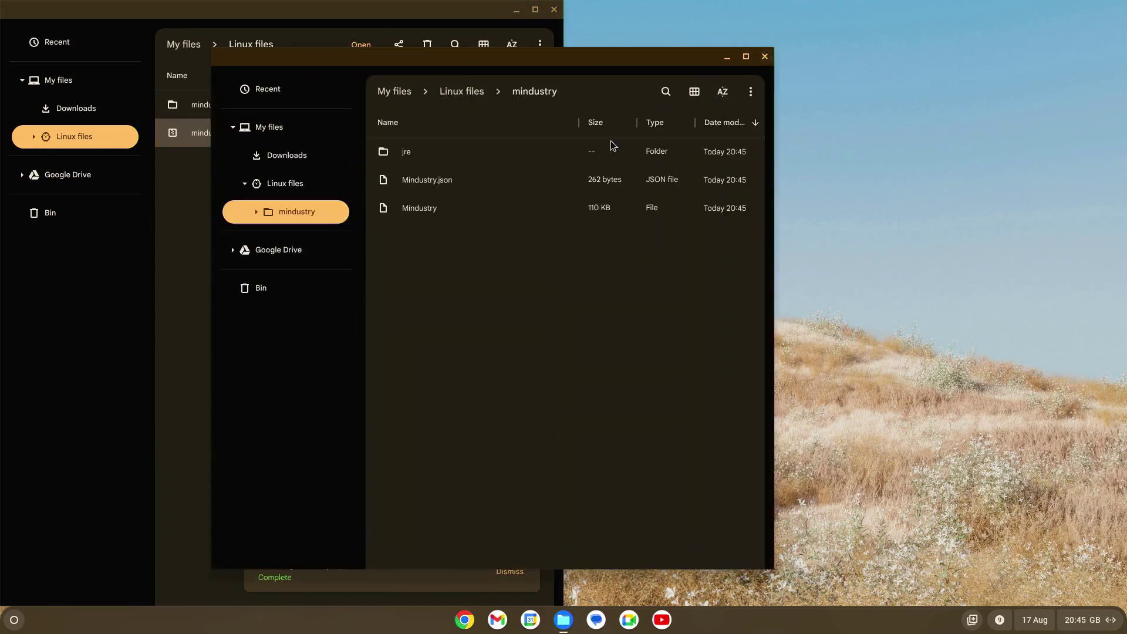
left_click(767, 58)
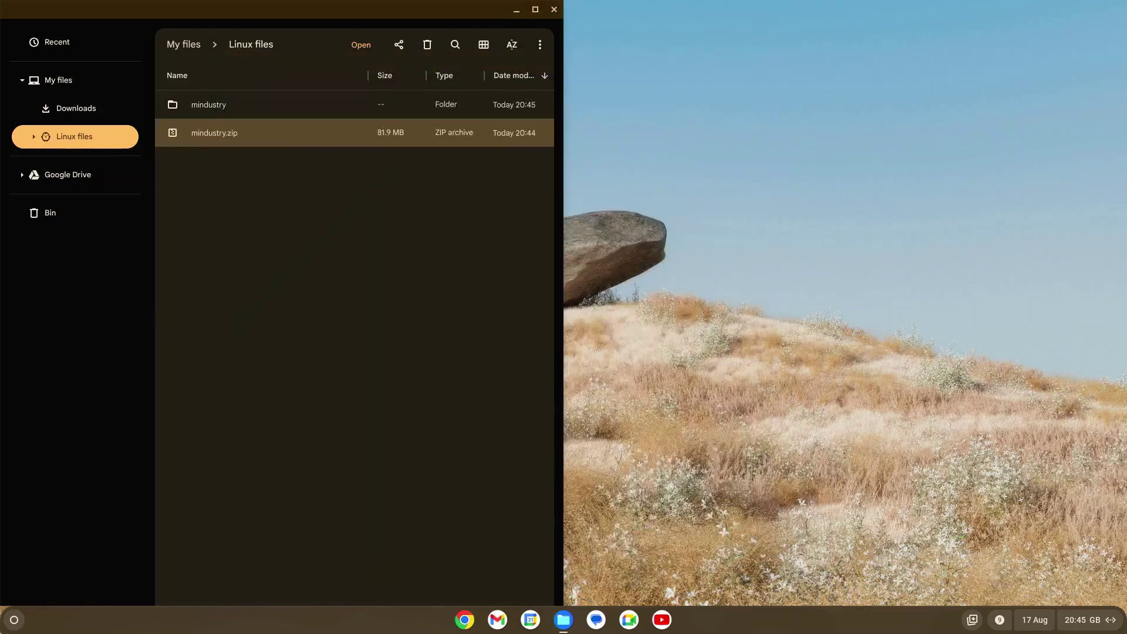
key("super")
Step: Open a penguin shell in Terminal and snap it to the right half of the screen
left_click(115, 290)
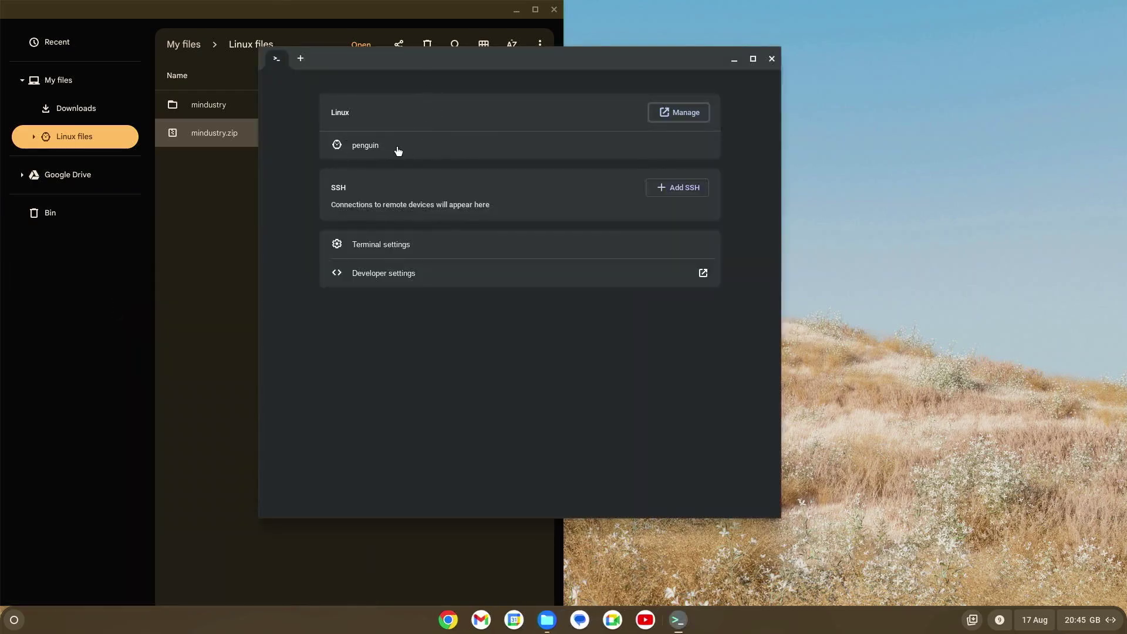
left_click(378, 150)
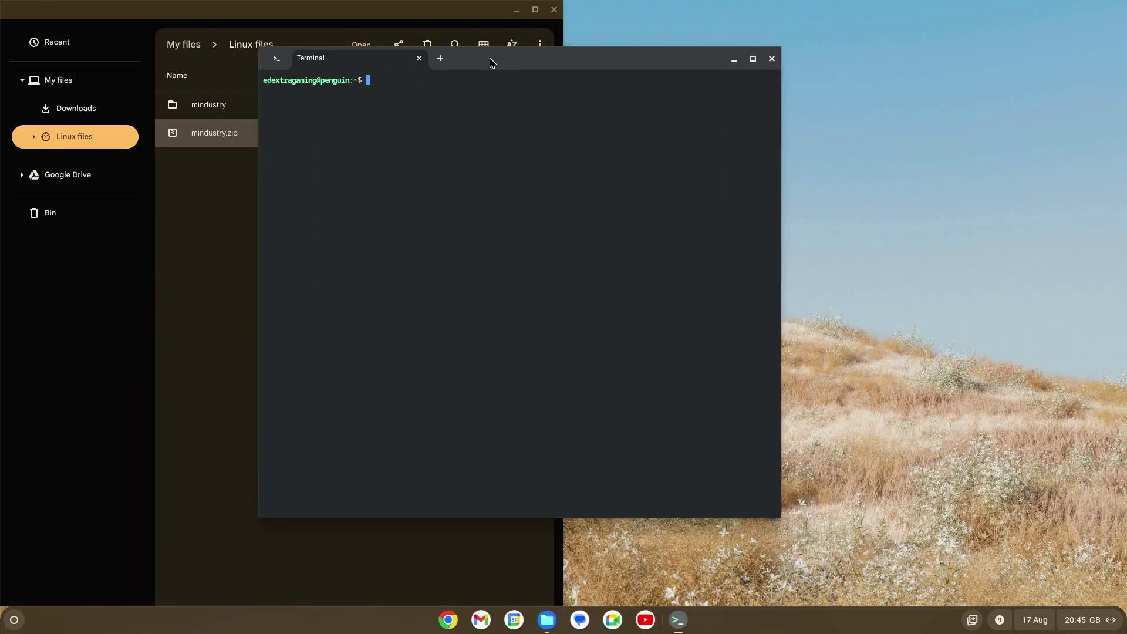
left_click_drag(528, 65, 1123, 115)
type("cd mindus")
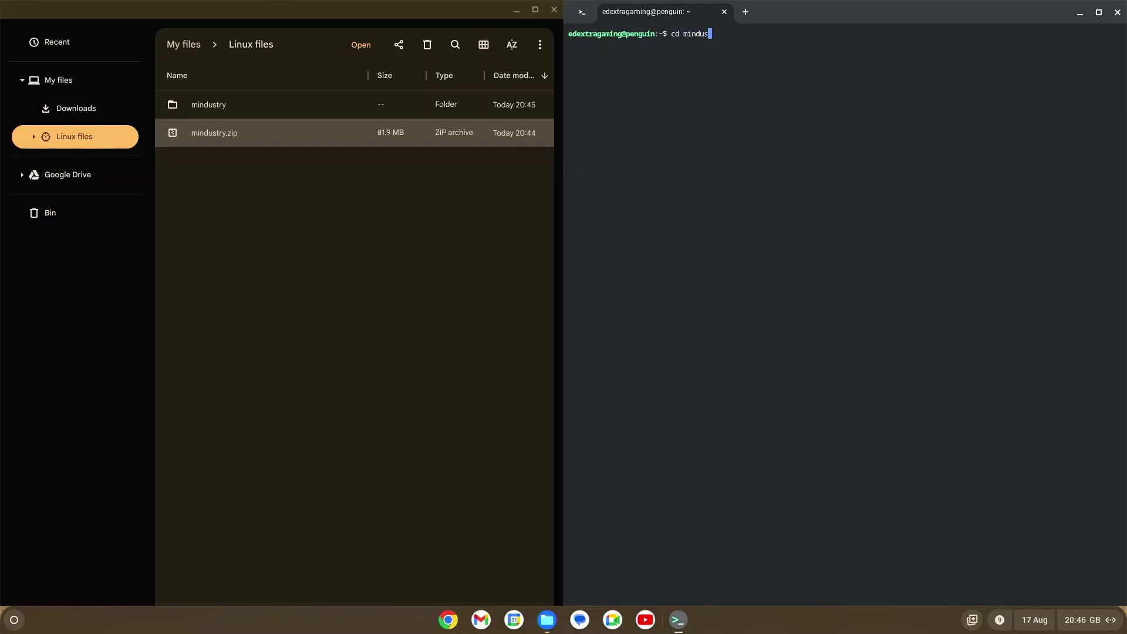
type("try")
Step: Change the shell into mindustry/jre and browse Files to that jre folder showing desktop.jar
key("Return")
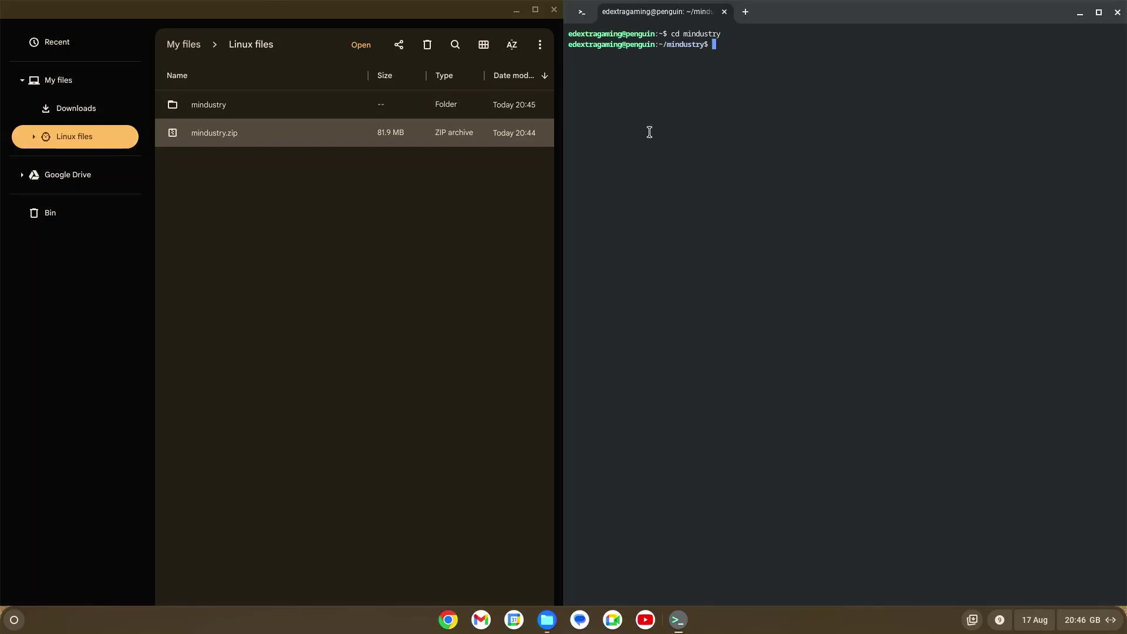
double_click(256, 104)
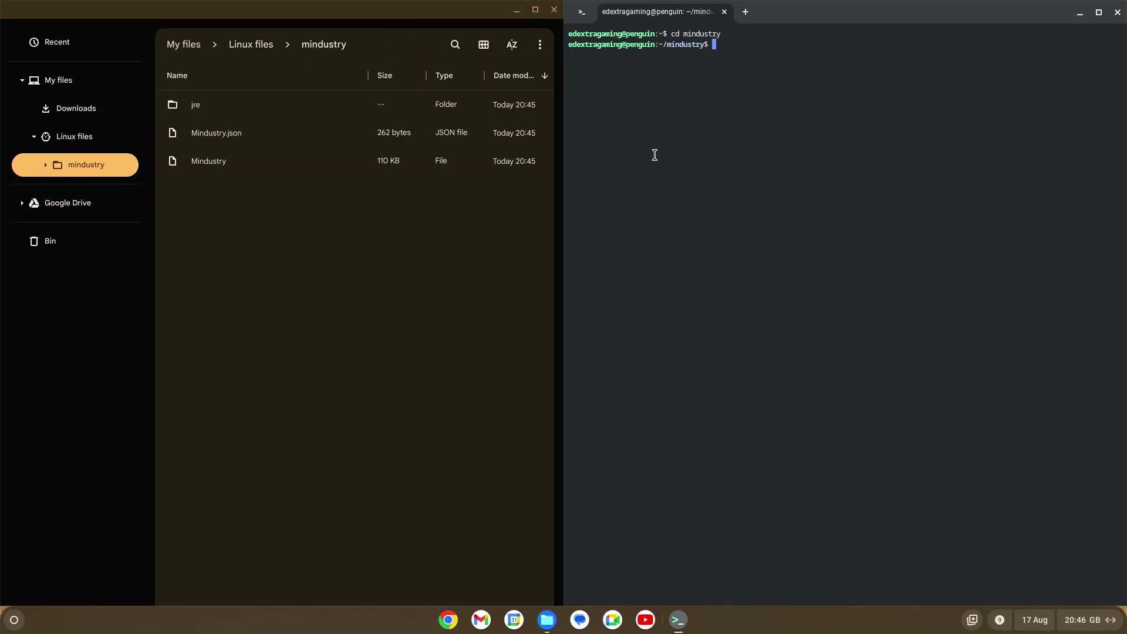
type("cd jre")
key("Return")
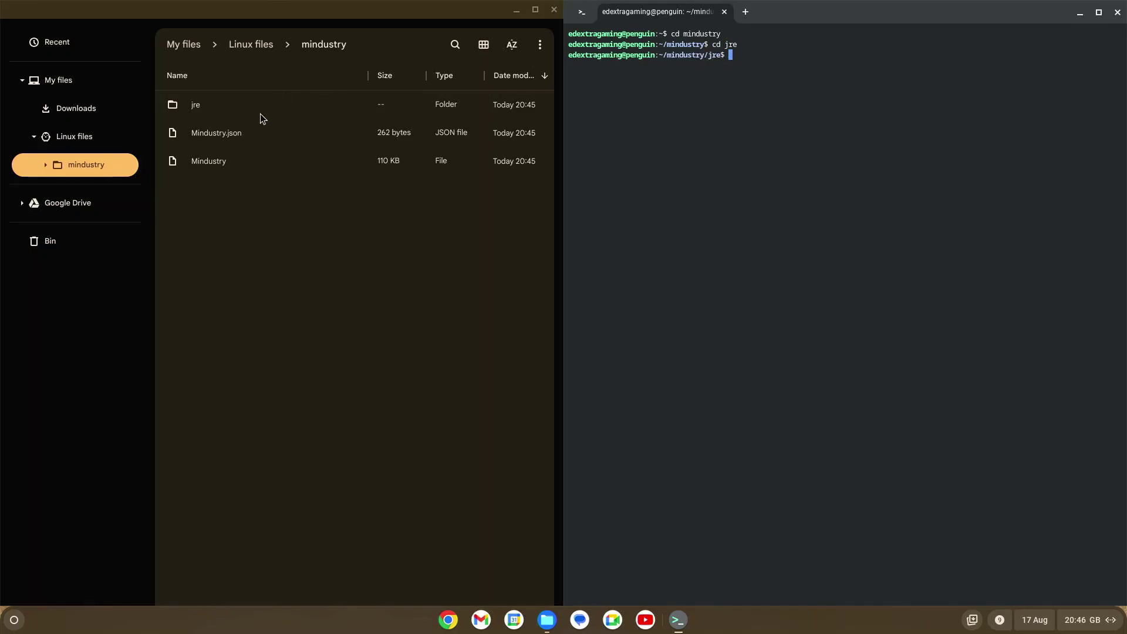
double_click(260, 106)
left_click(882, 76)
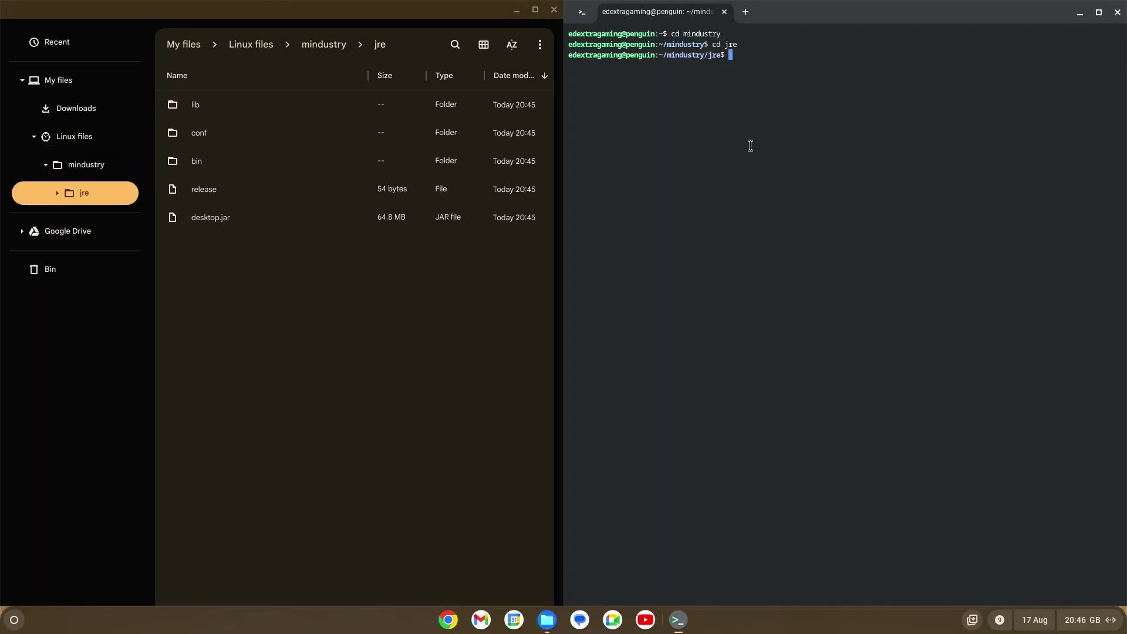
type("java")
type(" -jar")
type(" desktop.")
type("jar")
Step: Run java -jar desktop.jar to launch Mindustry
key("Return")
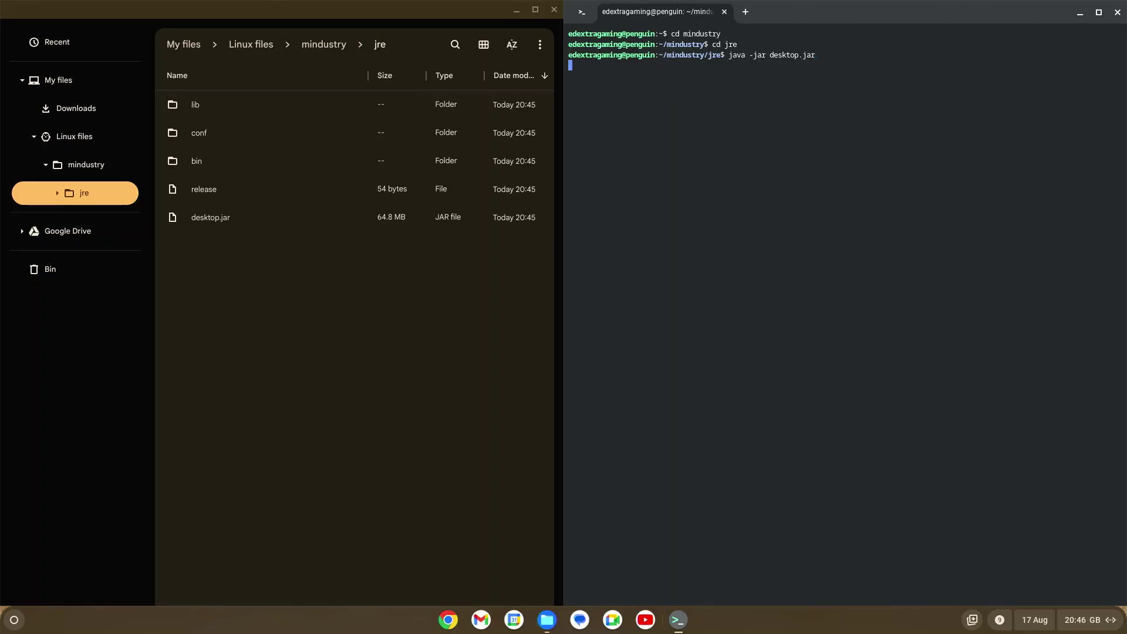